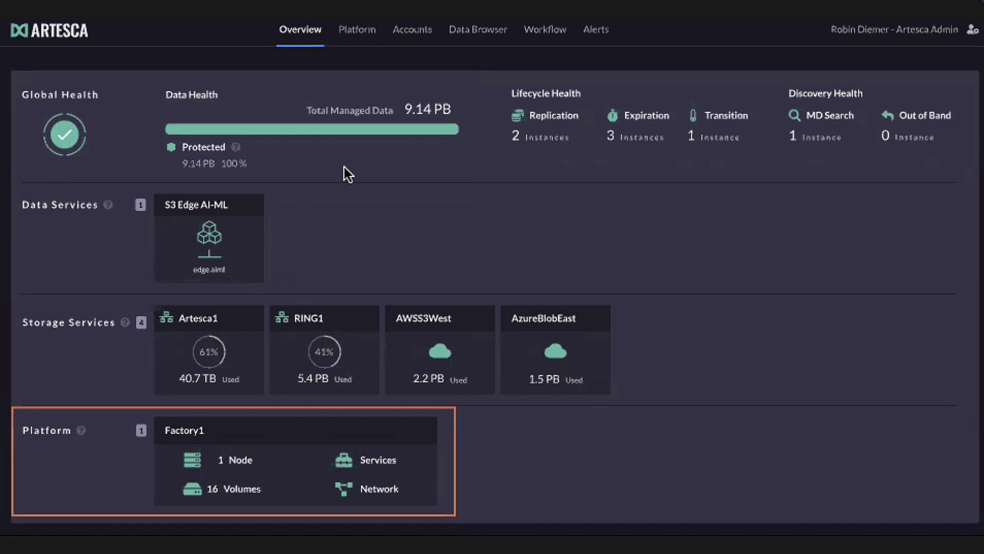
Open Factory1's node list and show prod-main-node-1's 16 volumes of 4 TiB.
left_click(362, 31)
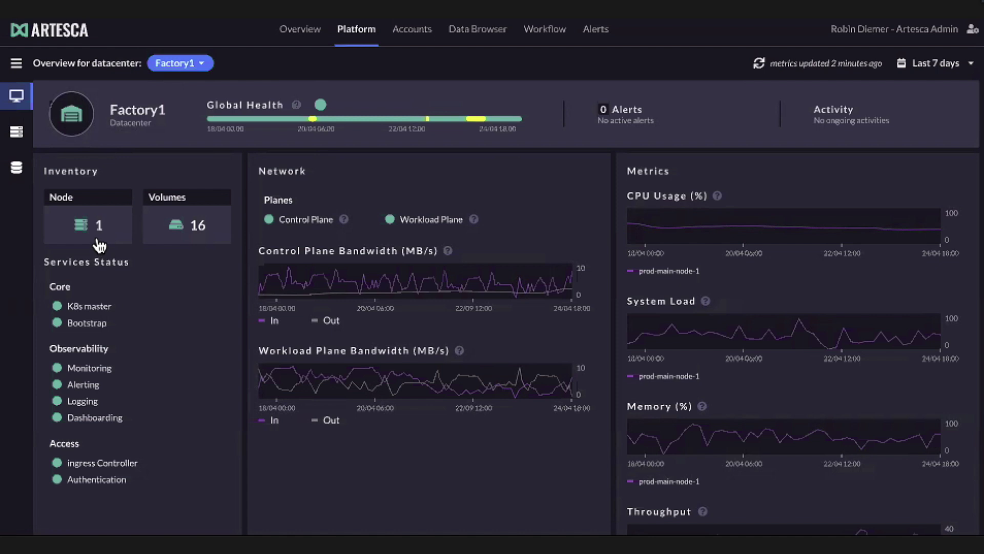
left_click(99, 246)
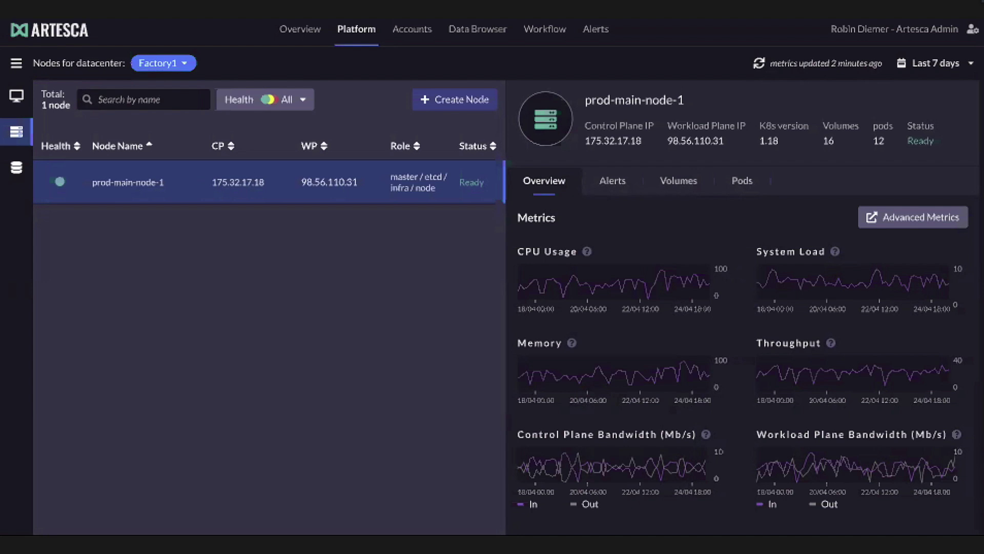
left_click(684, 181)
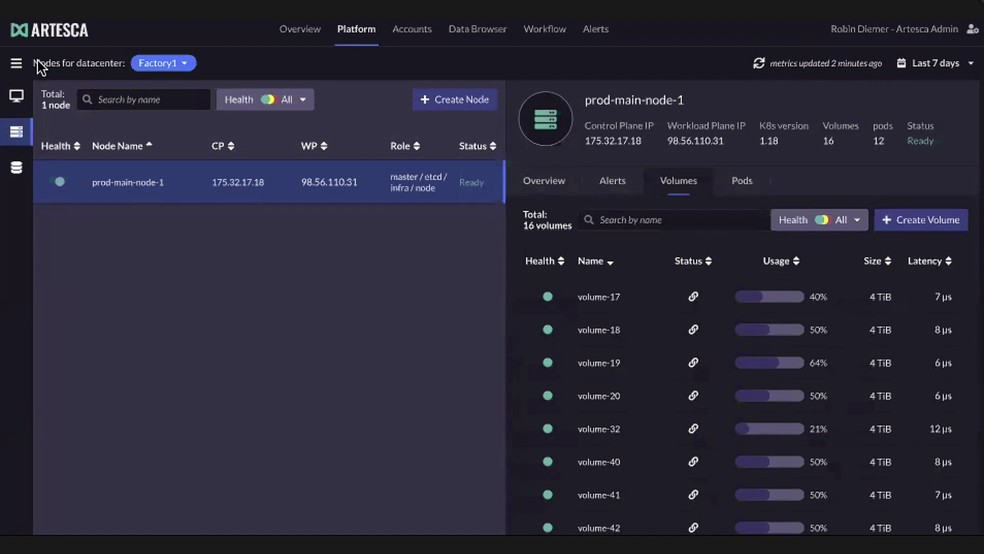
Return to the Overview dashboard, then open Accounts to view factory-camera's usage metrics.
left_click(57, 40)
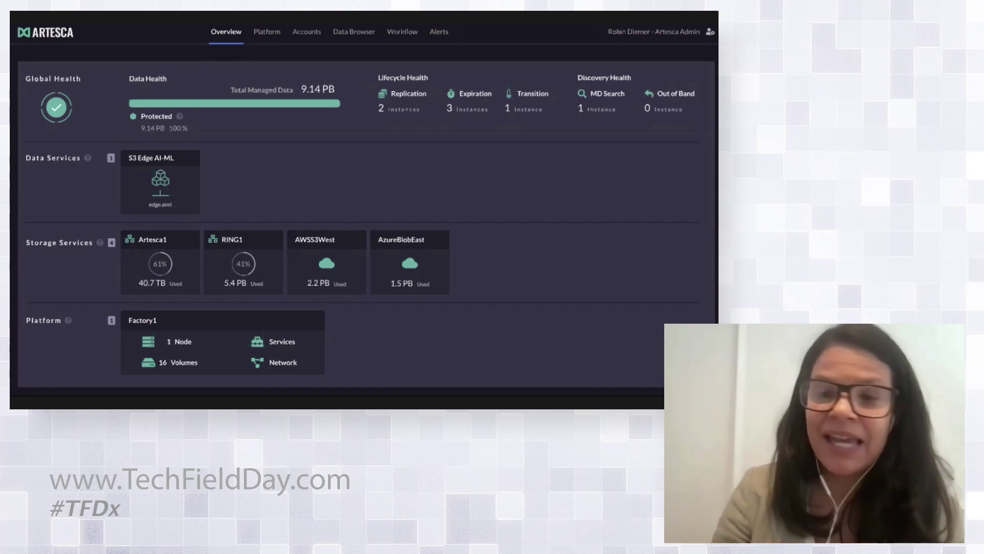
left_click(306, 33)
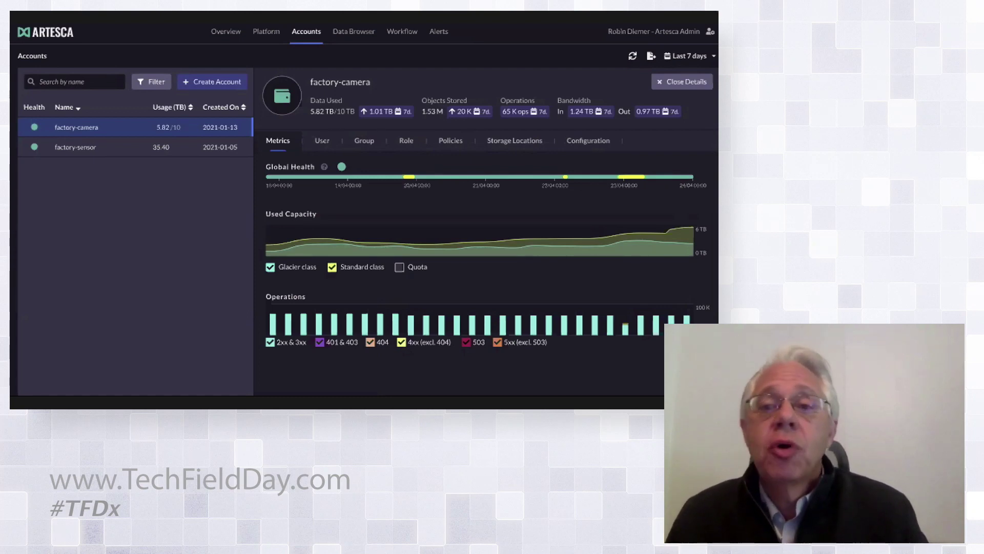
Go back to the Overview dashboard showing Artesca1 and RING1 capacity usage.
key("Right")
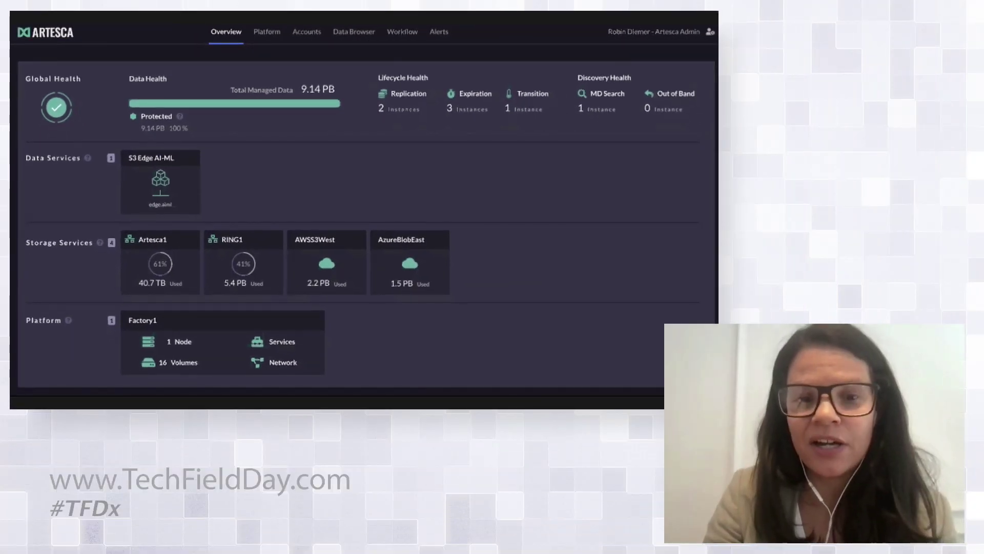
In the Data Browser, sort buckets by name ascending and open camera1bucket.
left_click(353, 32)
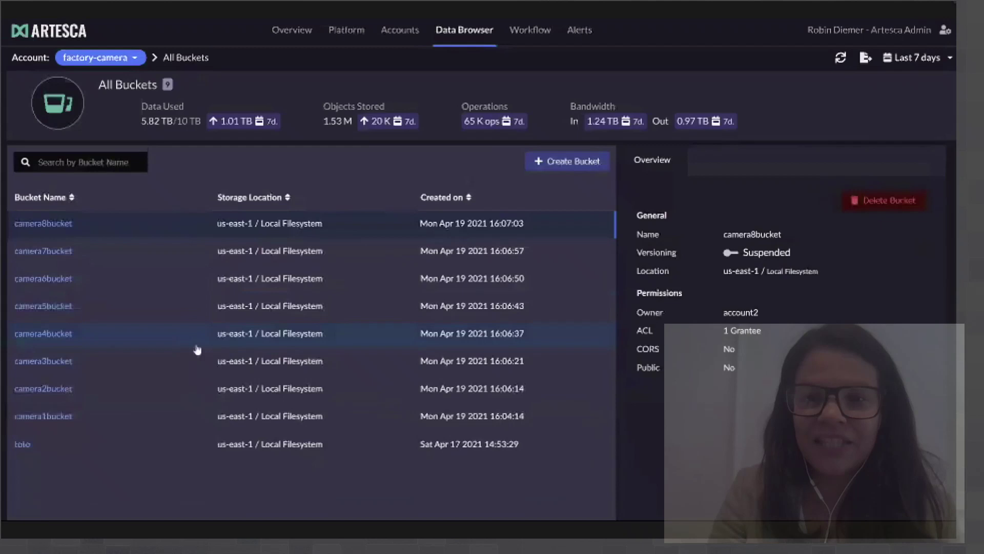
left_click(41, 203)
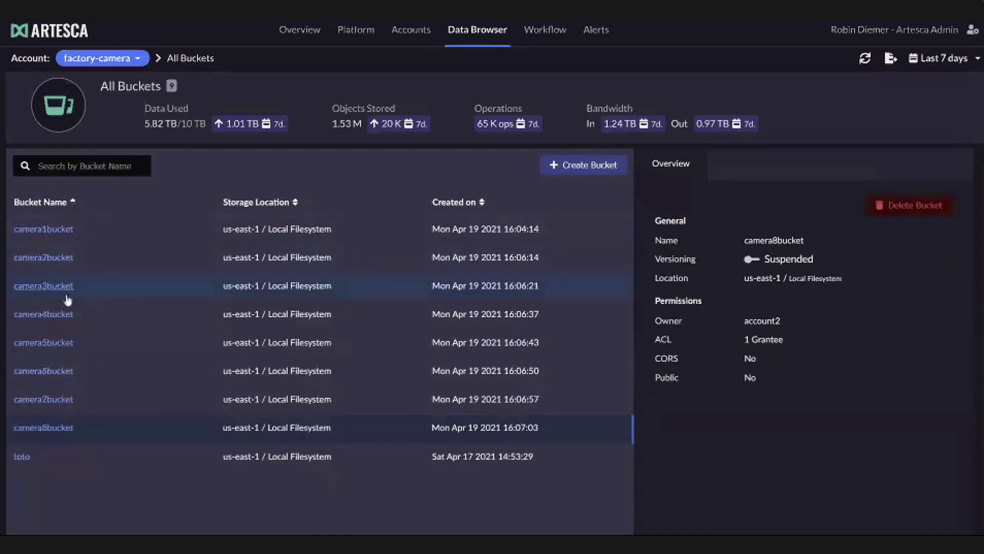
left_click(68, 231)
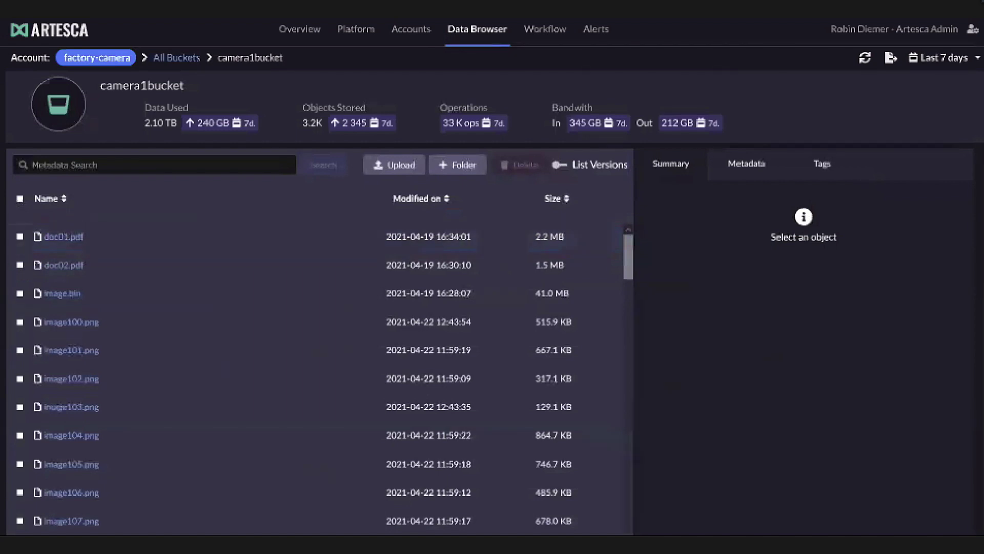
Select image100.png in camera1bucket's object list to show its 515.9 KB summary.
scroll(238, 370, "down", 6)
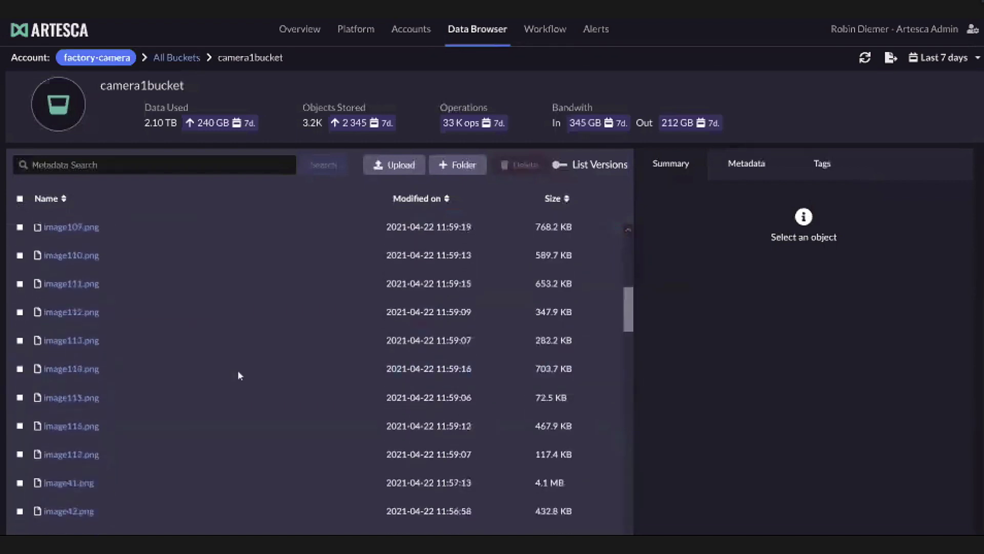
scroll(238, 371, "down", 3)
scroll(239, 377, "up", 8)
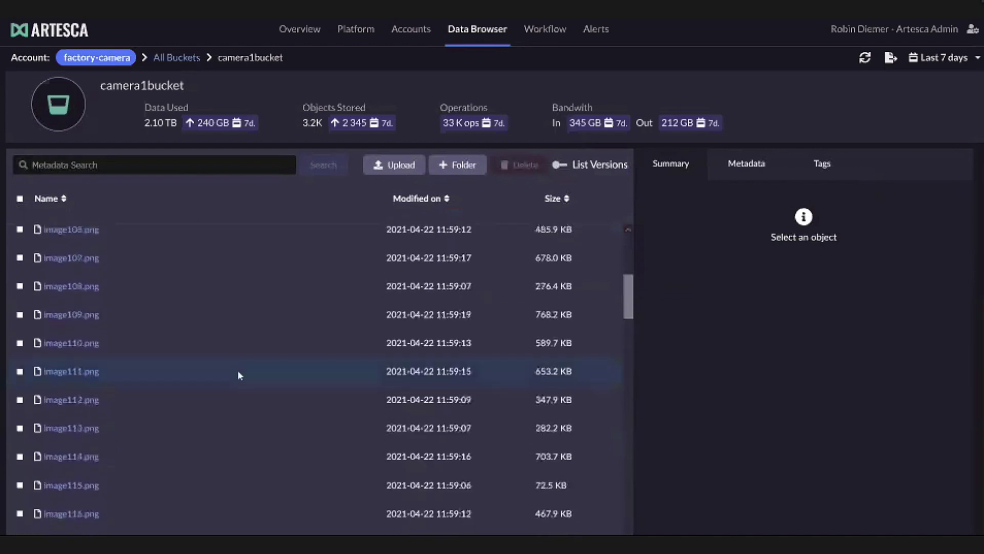
scroll(239, 376, "down", 4)
scroll(238, 372, "down", 10)
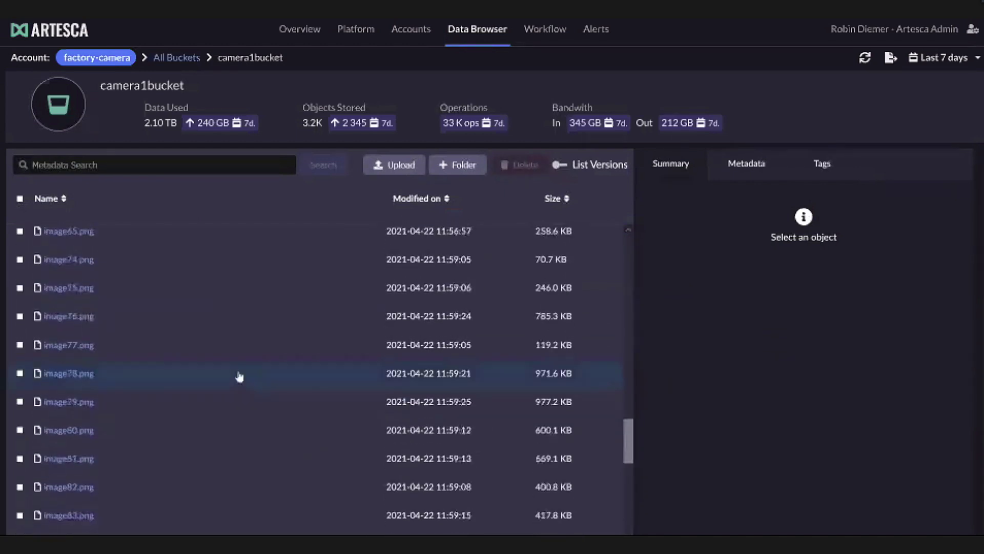
scroll(238, 376, "up", 10)
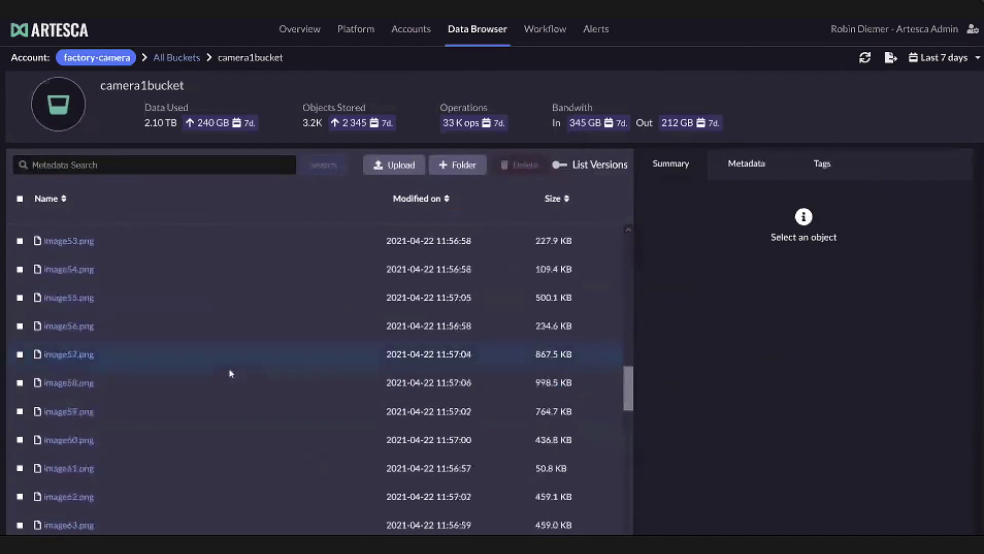
scroll(229, 373, "up", 3)
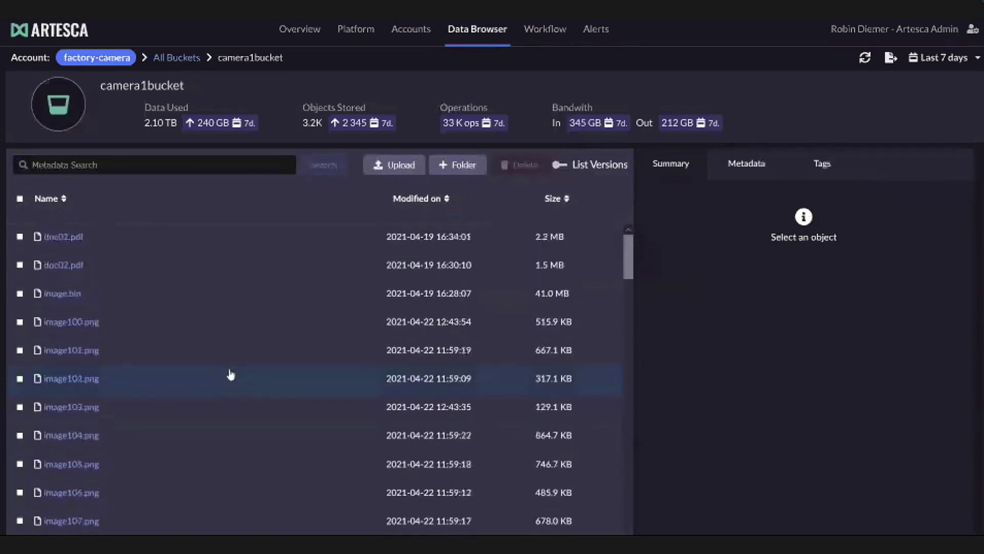
left_click(201, 334)
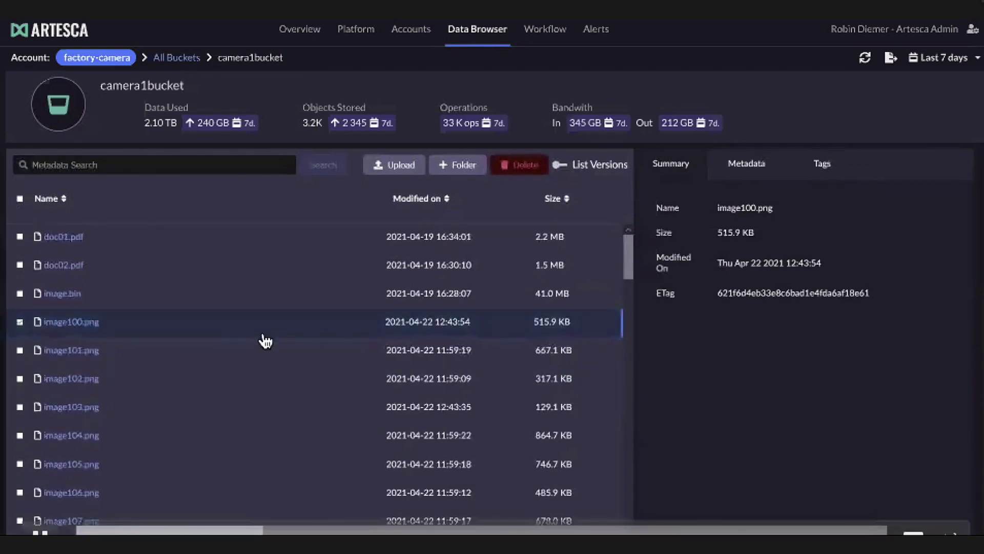
left_click(86, 323)
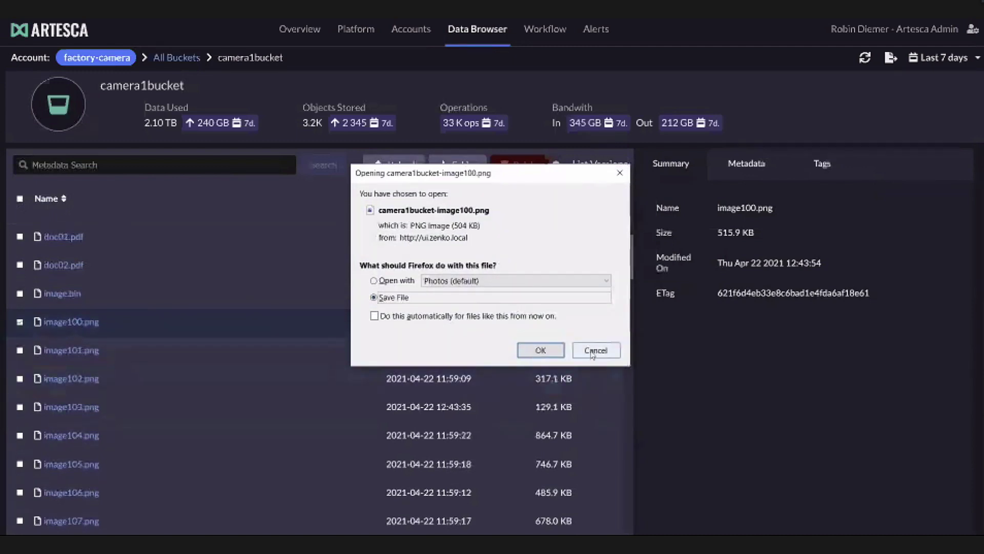
left_click(593, 350)
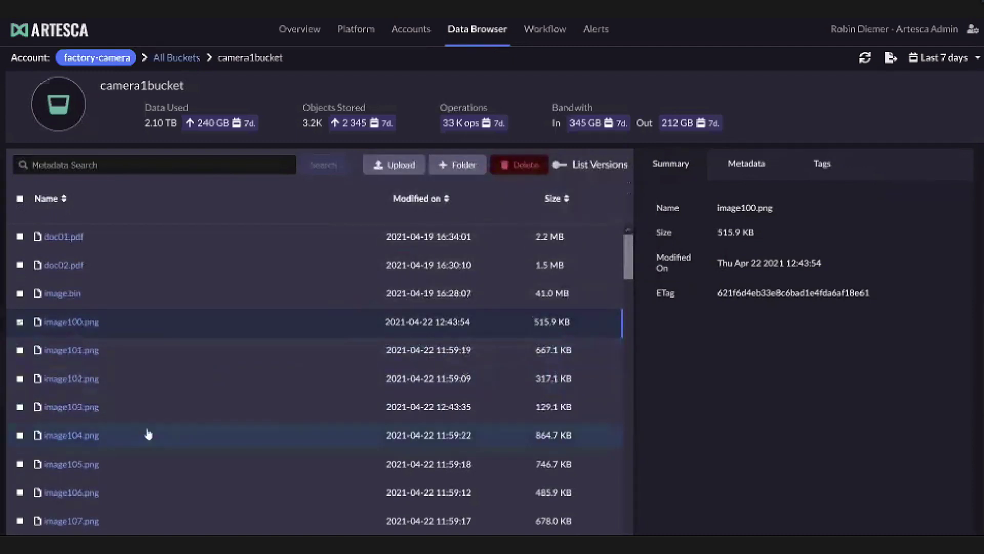
left_click(752, 174)
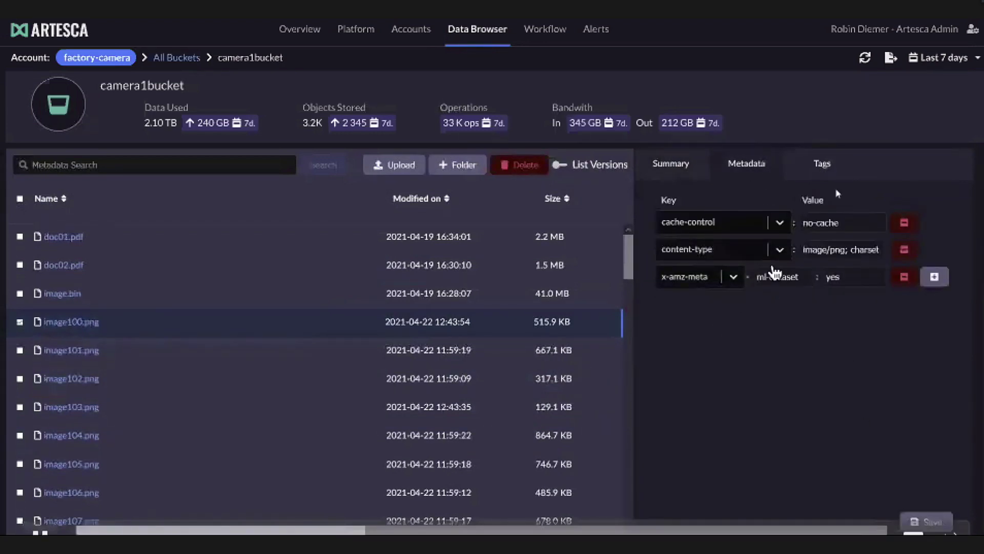
Show image100.png's tags (color red, size category 3) and bring up metadata search suggestions.
left_click(820, 164)
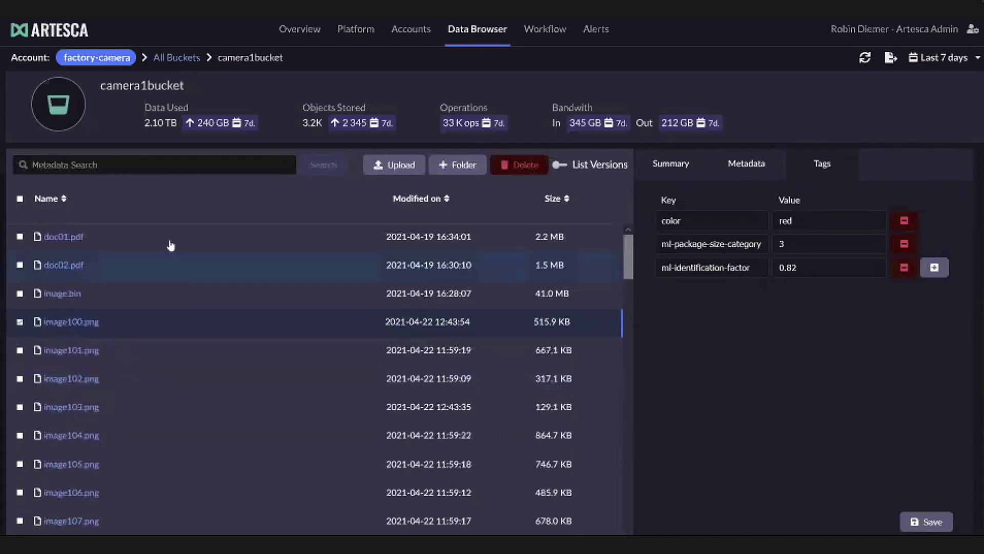
left_click(174, 164)
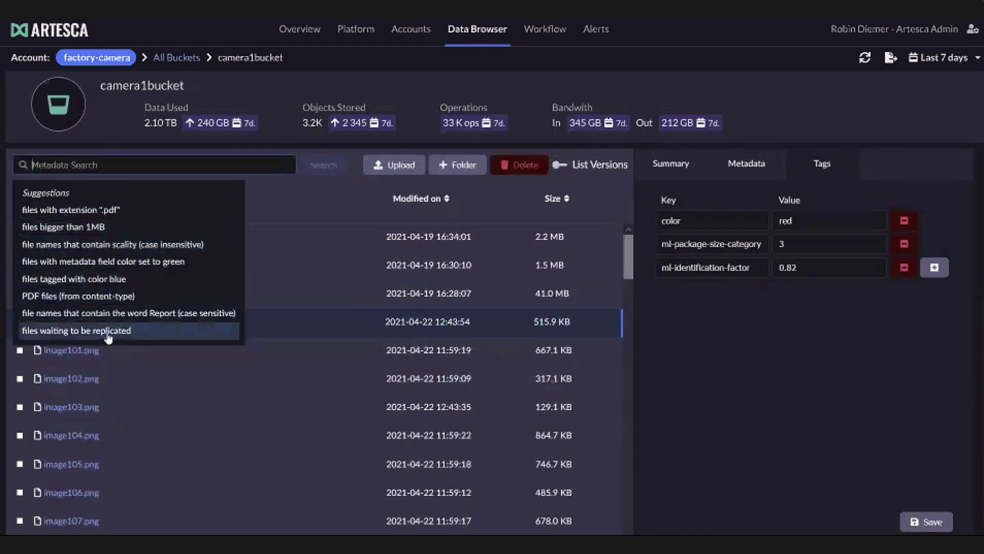
Search for files tagged color blue and inspect image104.png's metadata and tags.
left_click(95, 279)
left_click(324, 166)
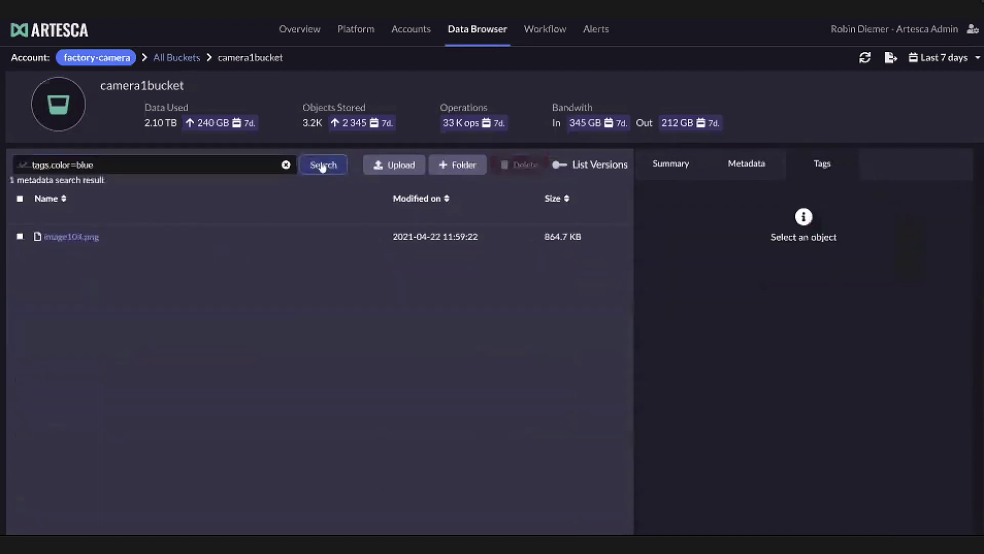
left_click(143, 245)
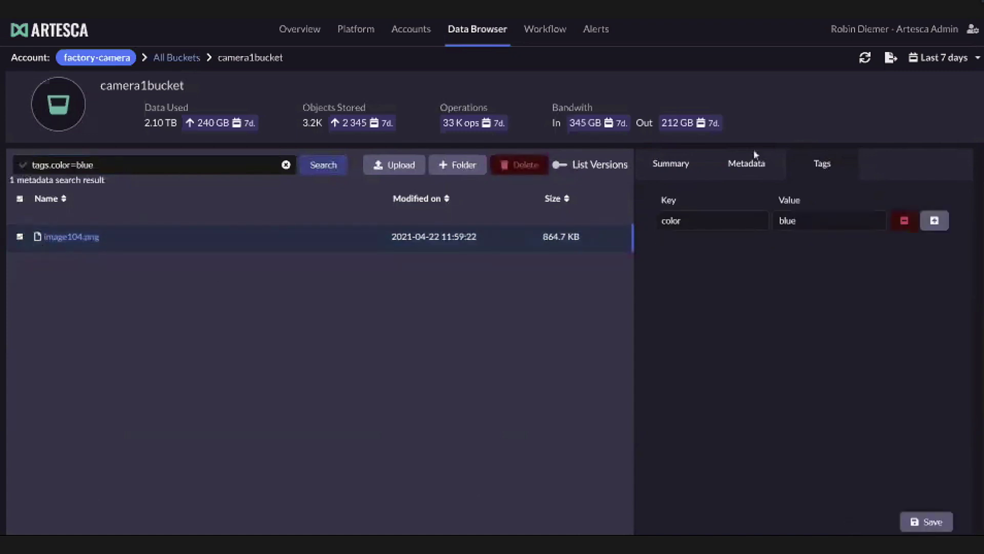
left_click(752, 163)
left_click(816, 165)
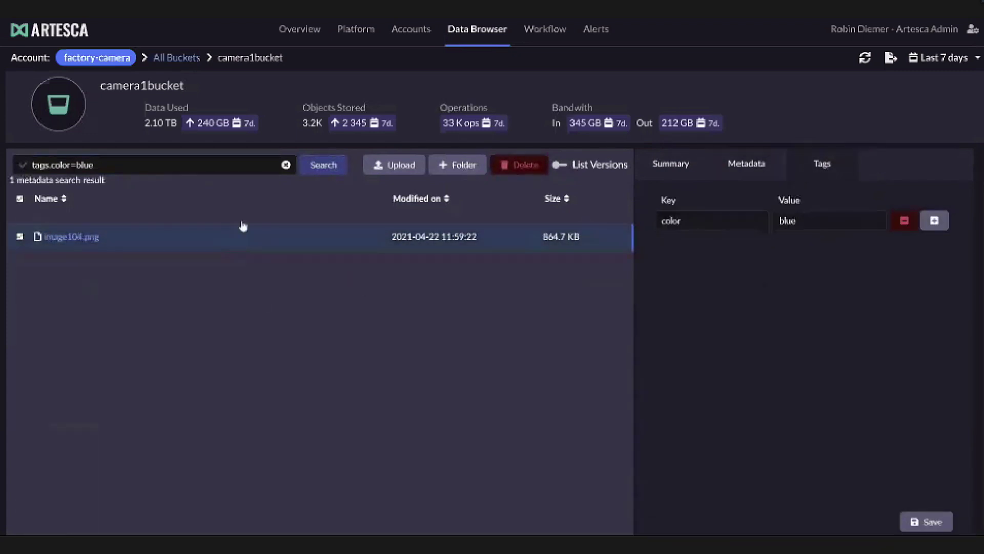
Search for files ending in .pdf, finding doc01.pdf and doc02.pdf, then clear the search.
left_click(286, 165)
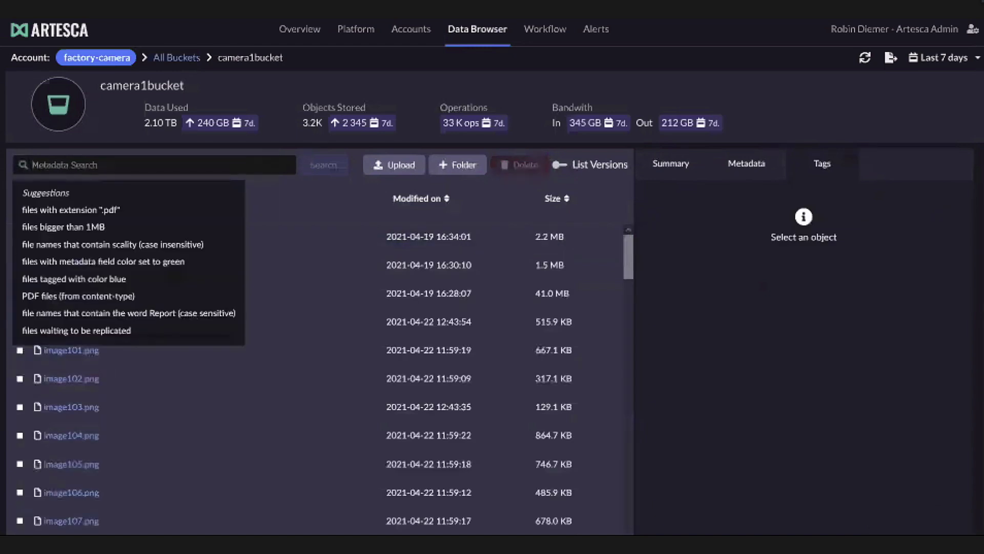
left_click(126, 210)
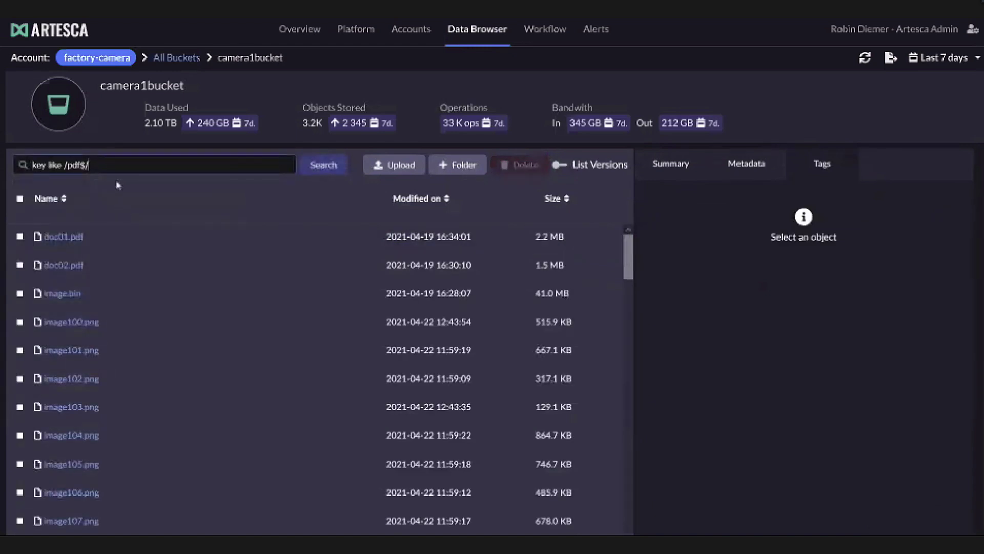
left_click(315, 176)
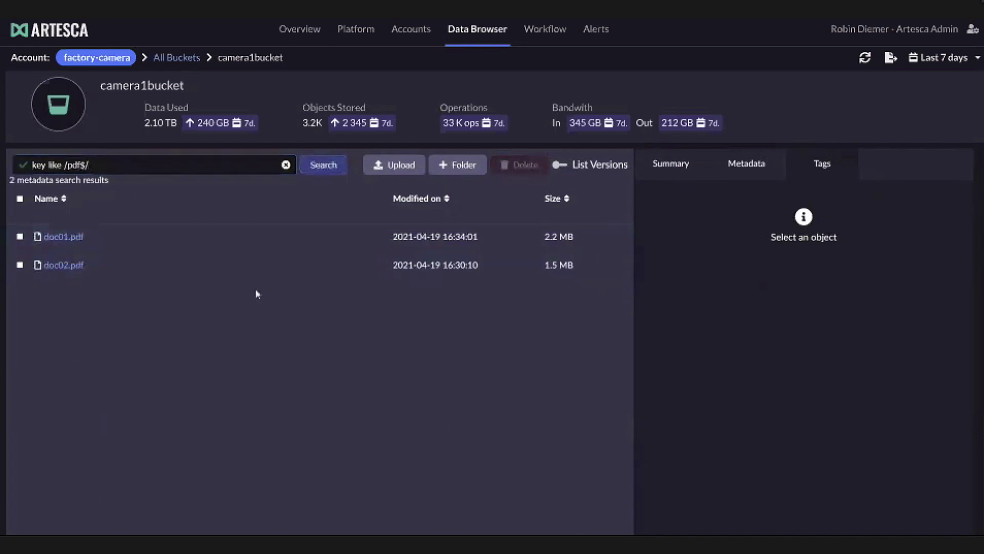
left_click(285, 164)
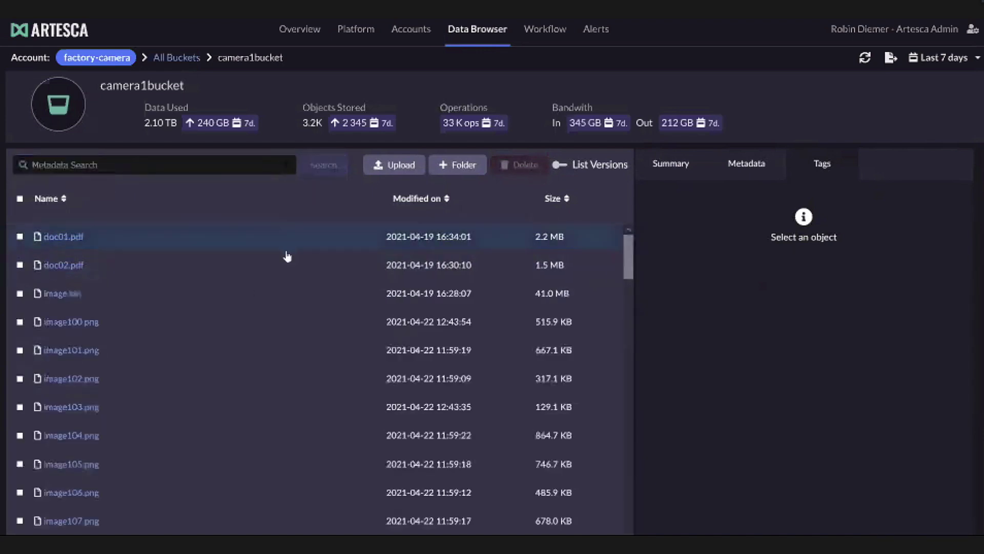
Select image100.png to show its tags: color red, ml-package-size-category 3, ml-identification-factor 0.82.
left_click(256, 336)
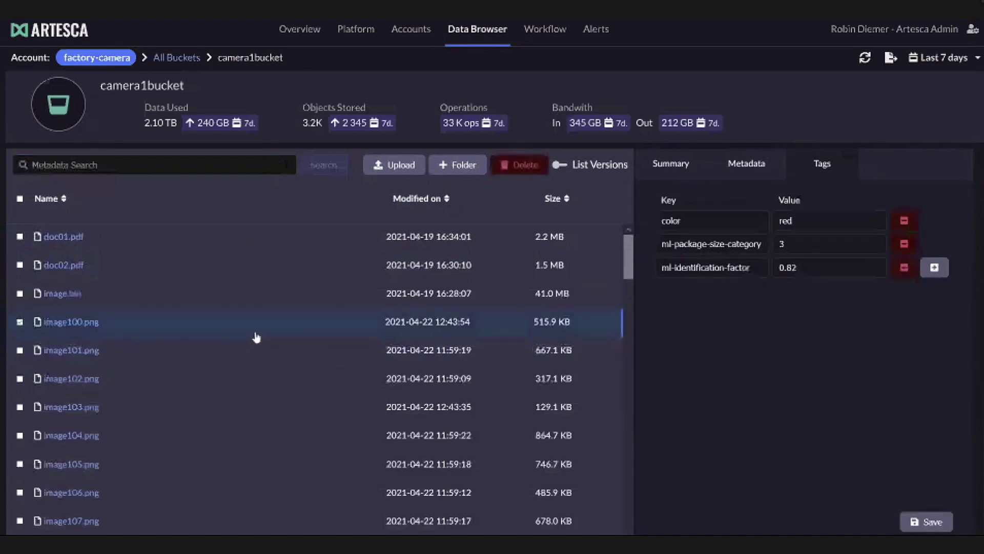